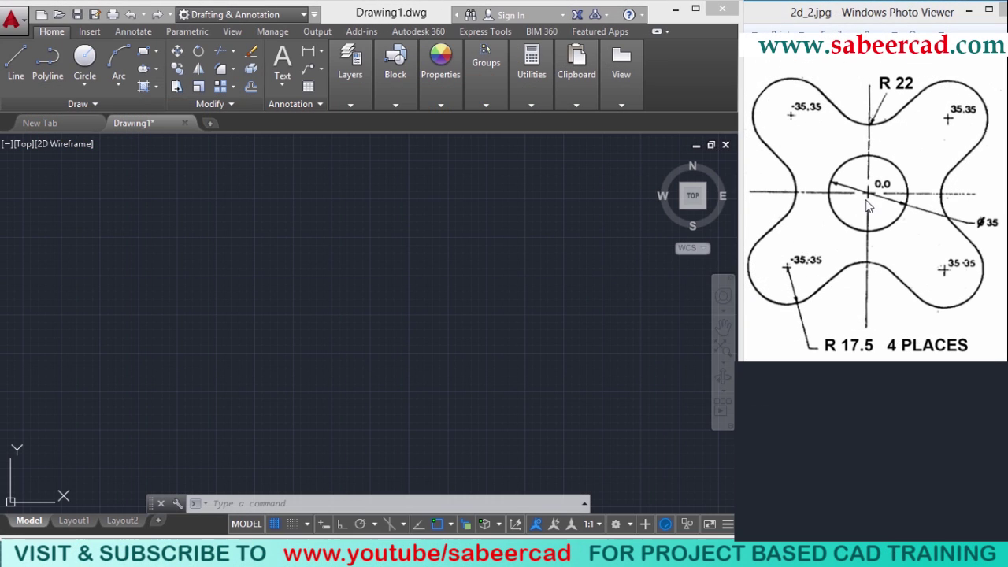
# - Arrange the reference image beside the drawing, then draw a radius 17.5 circle centred at 0,0
pyautogui.moveTo(736, 297); pyautogui.dragTo(704, 297)
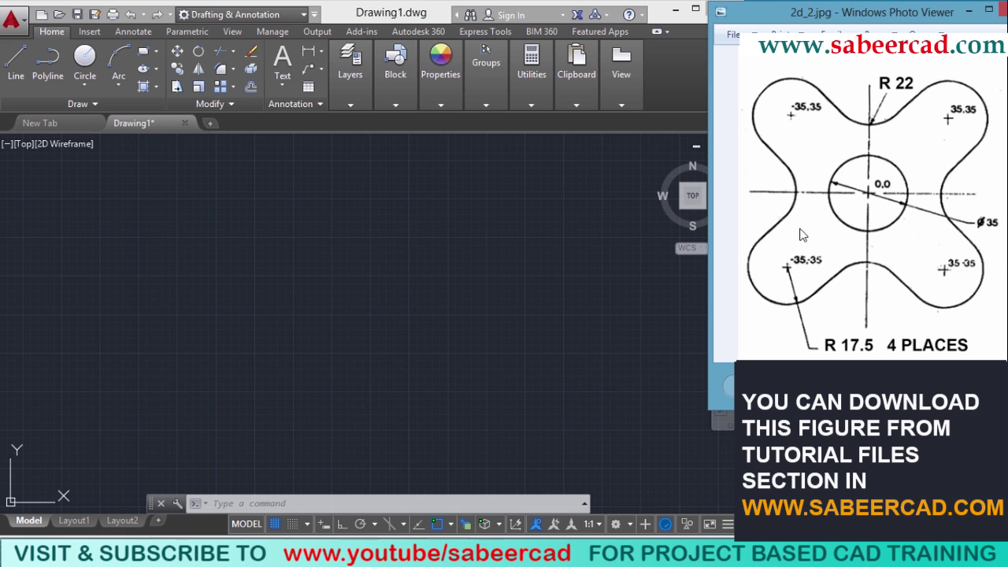
pyautogui.click(619, 257)
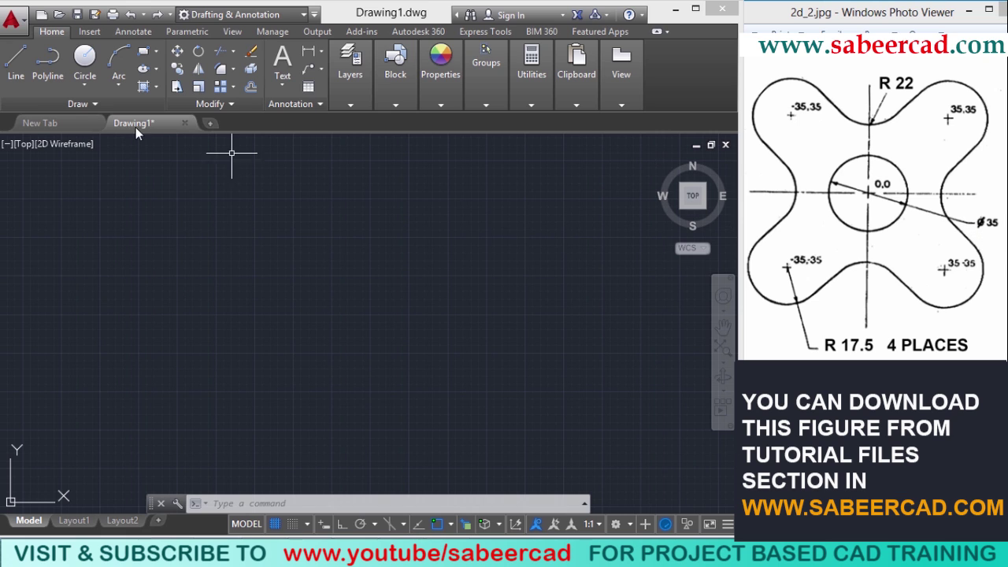
pyautogui.click(84, 84)
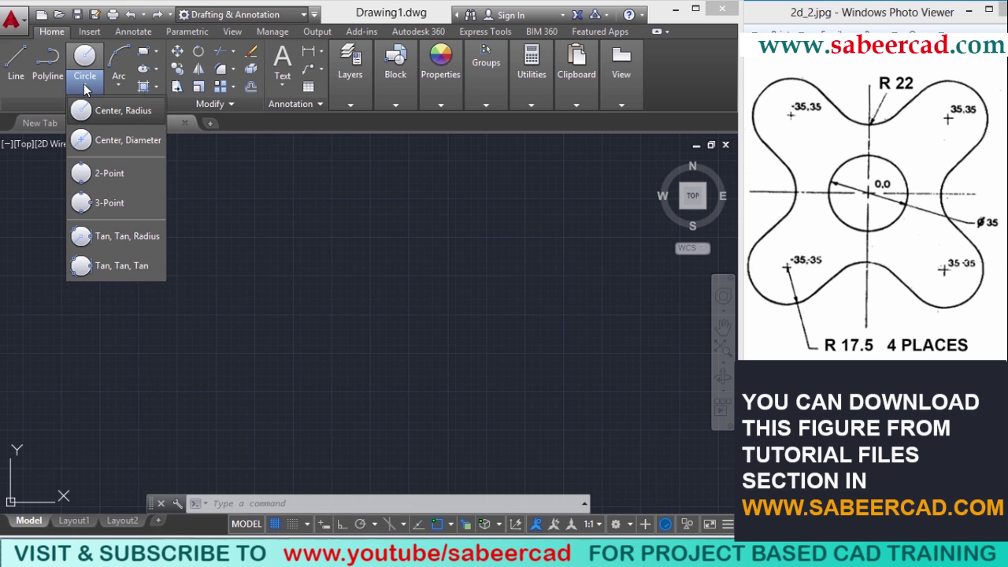
pyautogui.click(114, 114)
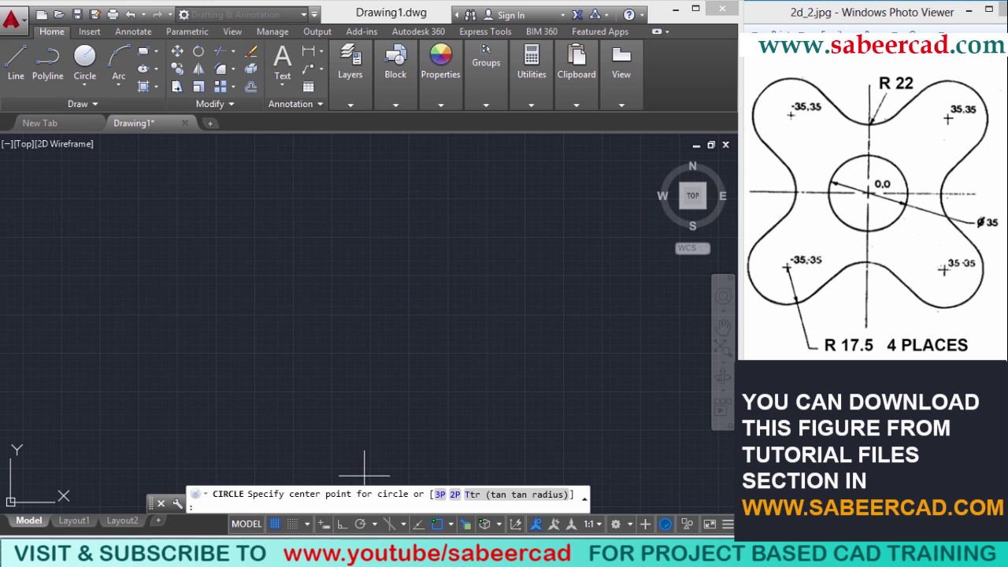
pyautogui.write('0,0')
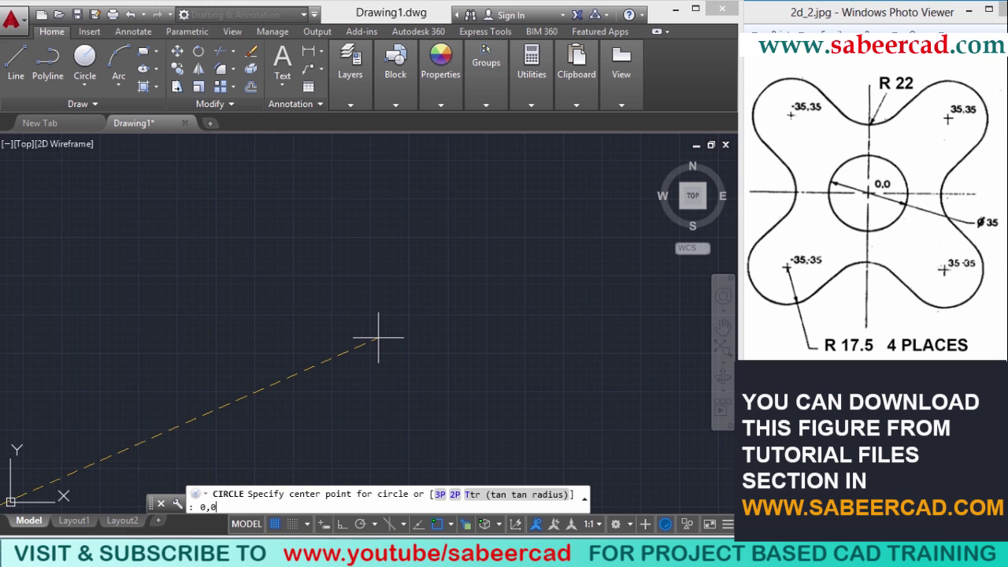
pyautogui.press('Return')
pyautogui.write('17.5')
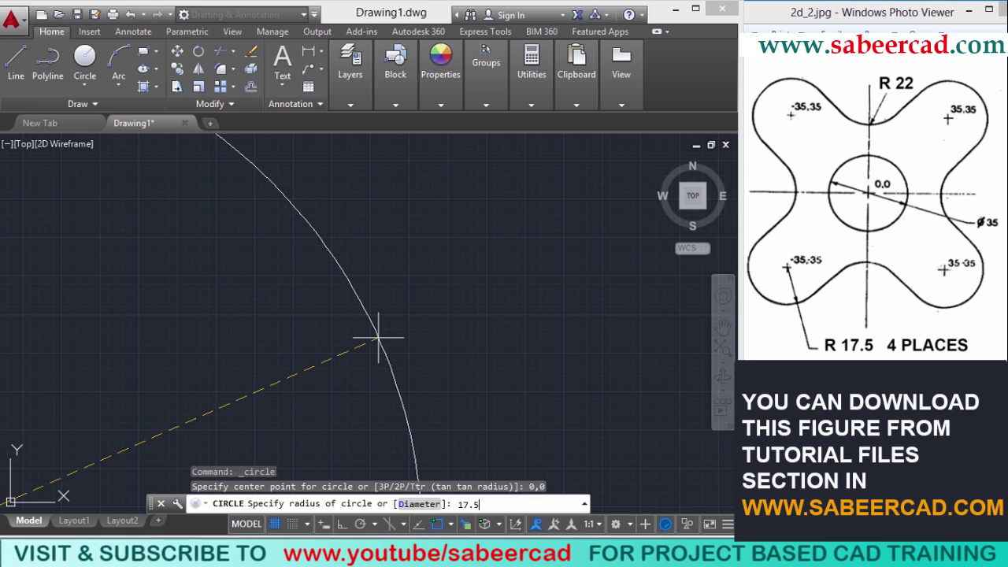
pyautogui.press('Return')
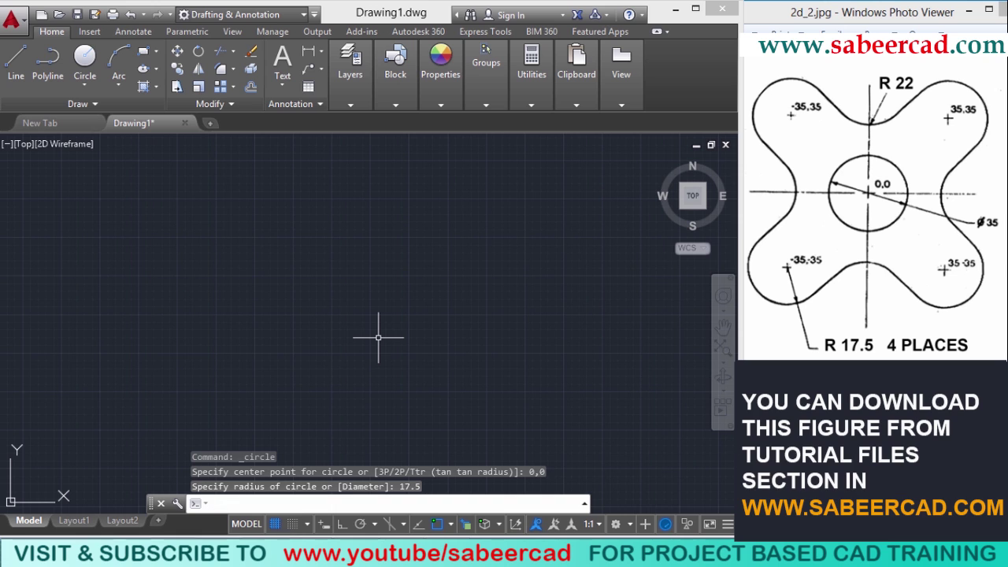
# - Zoom to extents, zoom and pan around the origin circle, then undo the last operation
pyautogui.click(723, 349)
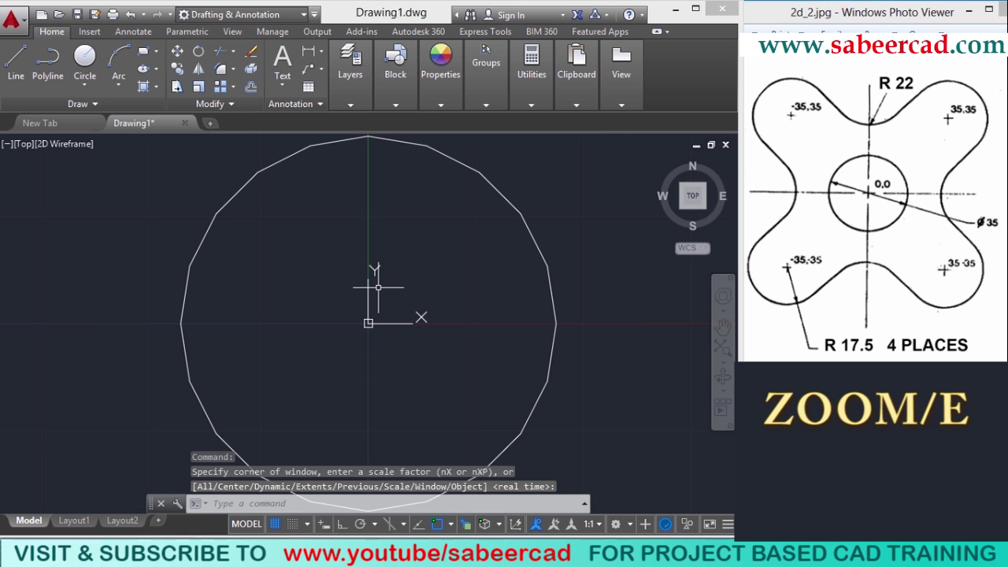
pyautogui.scroll(-6, 378, 287)
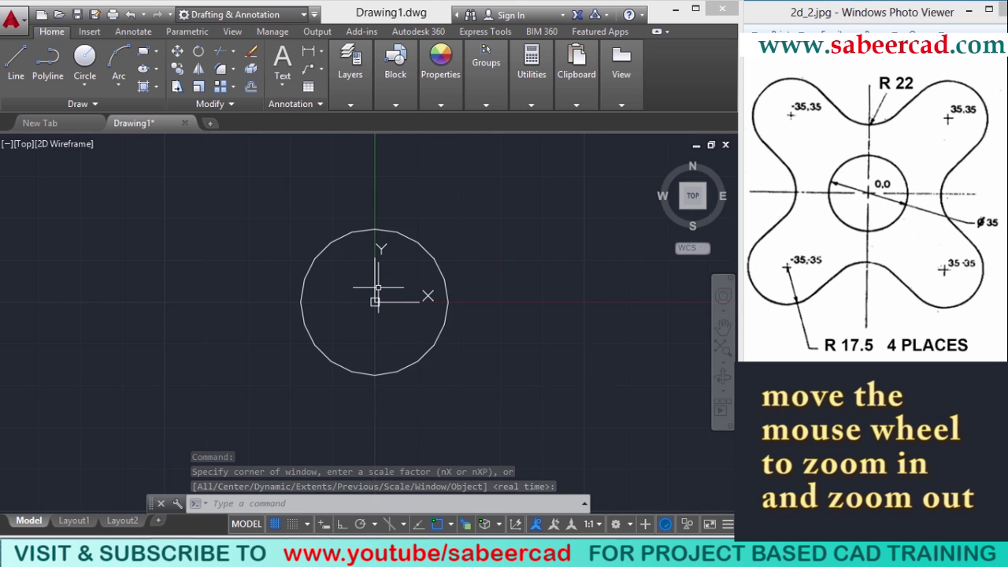
pyautogui.moveTo(377, 286); pyautogui.dragTo(372, 297, button='middle')
pyautogui.scroll(-2, 370, 311)
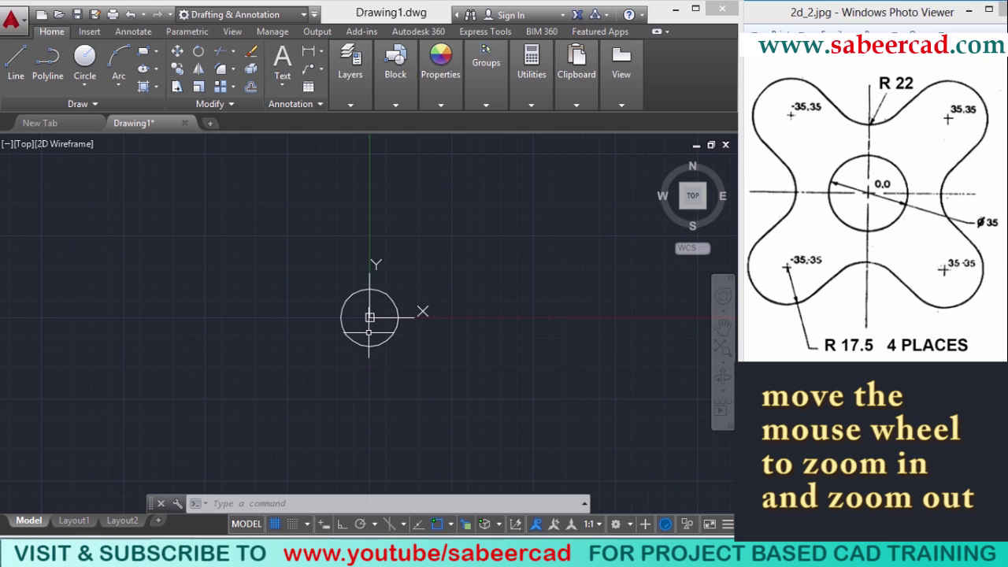
pyautogui.scroll(2, 368, 331)
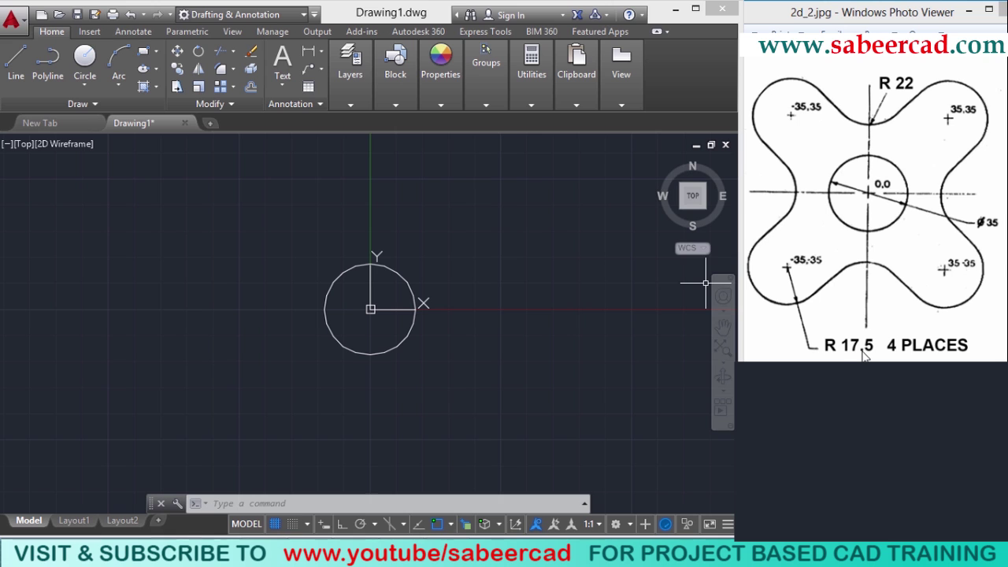
pyautogui.write('u')
pyautogui.press('Return')
# - Draw an R17.5 circle centred at 35,35, accepting the default radius
pyautogui.click(82, 87)
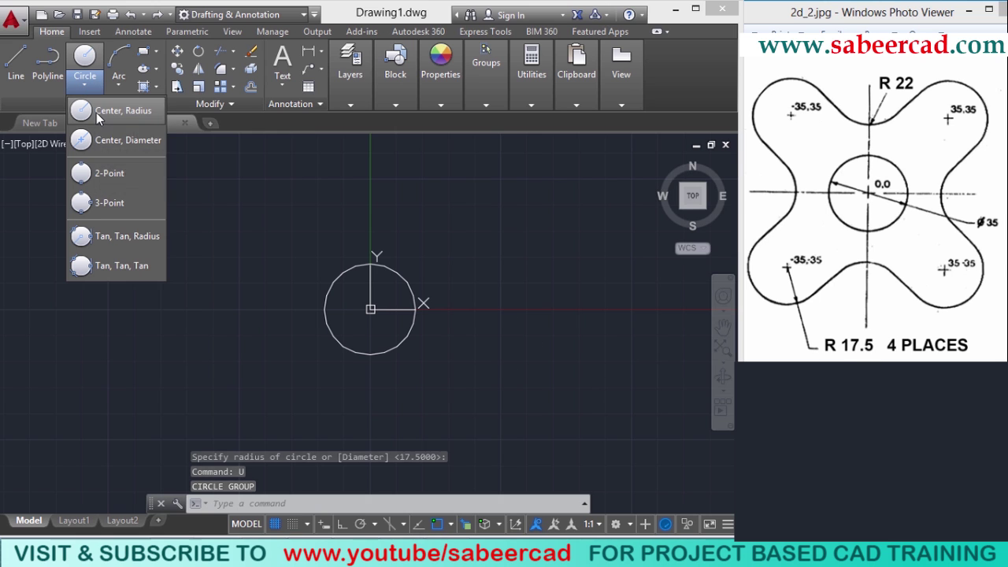
pyautogui.click(96, 113)
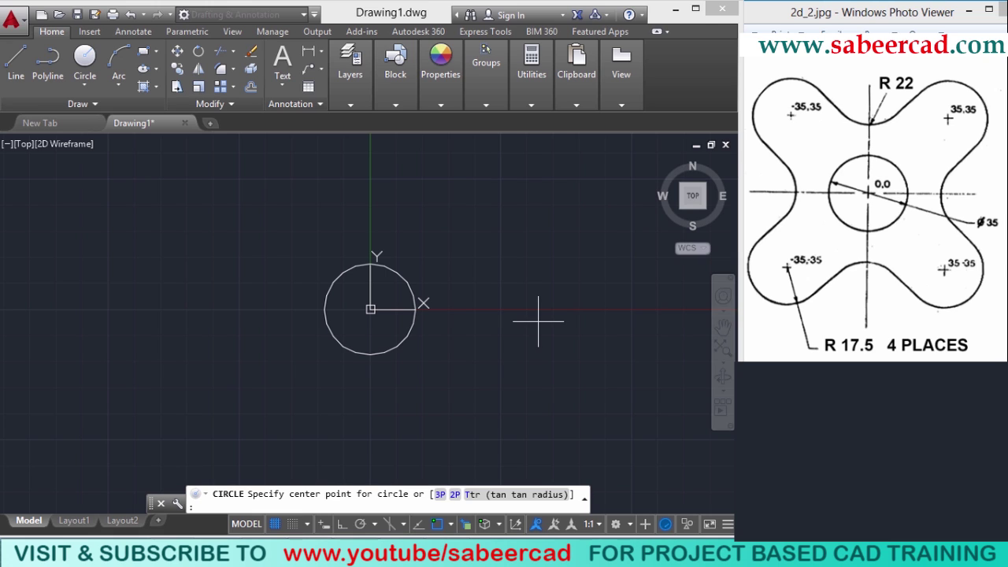
pyautogui.write('35,35')
pyautogui.press('Return')
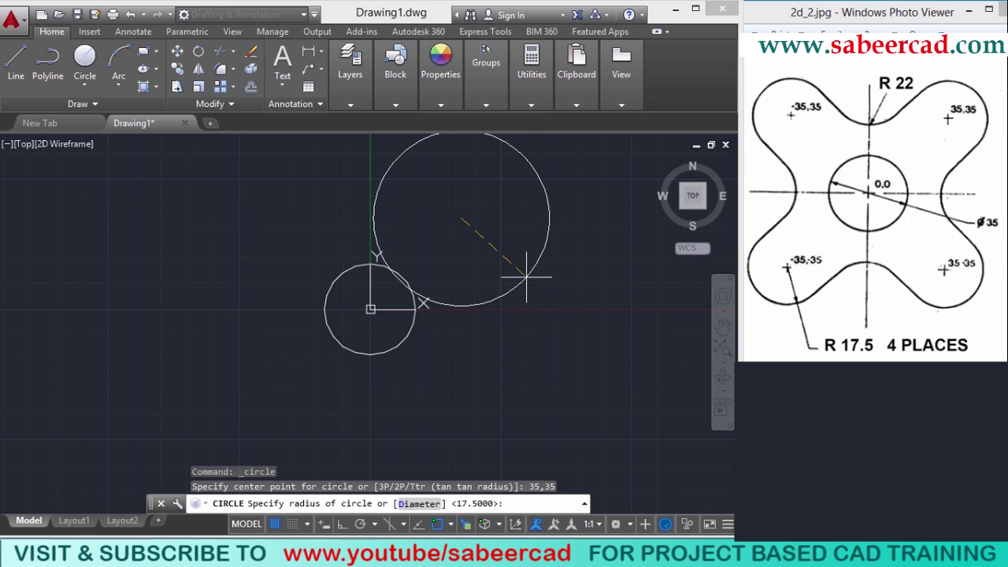
pyautogui.press('Return')
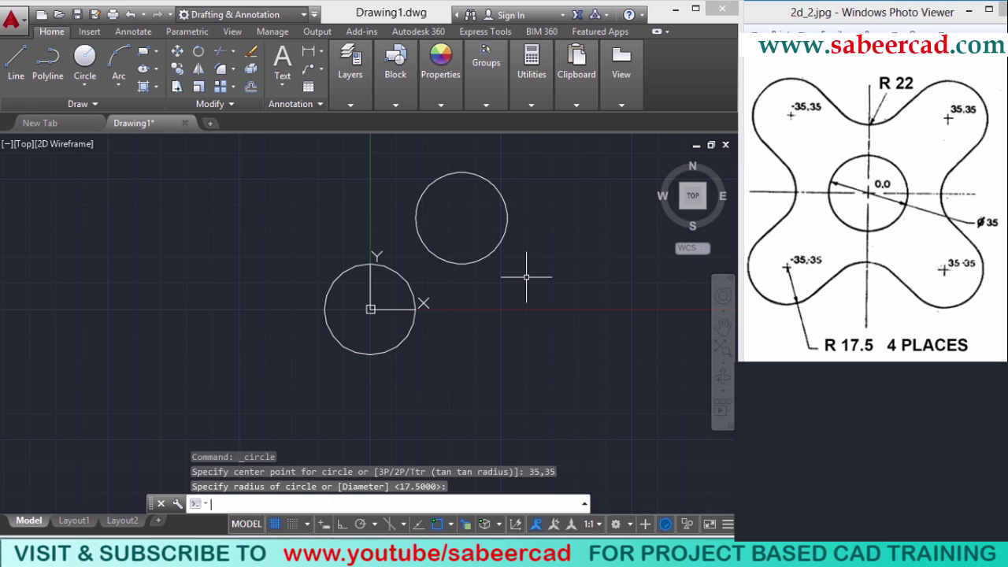
pyautogui.rightClick(540, 316)
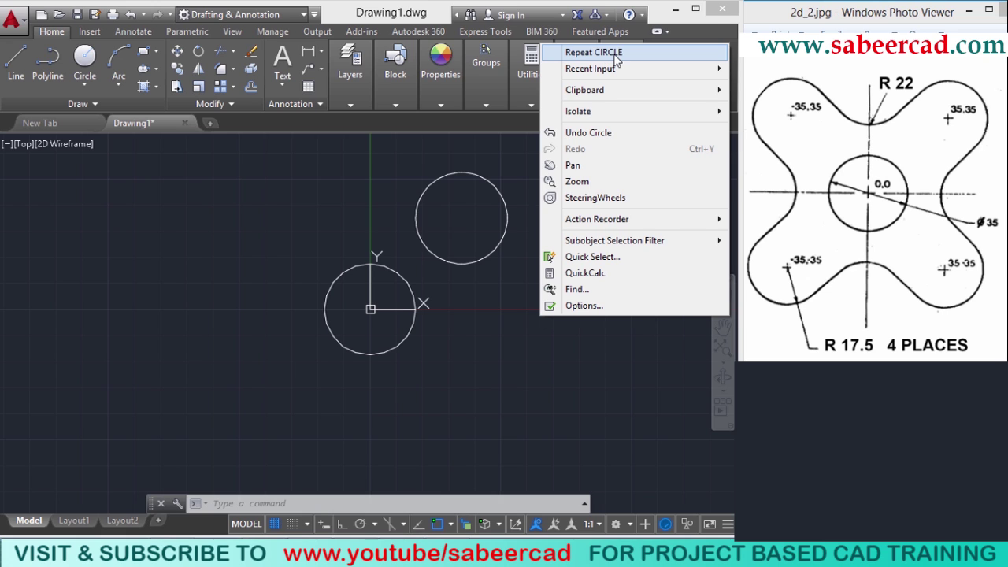
# - Repeat the circle command to add an R17.5 circle centred at -35,35
pyautogui.click(541, 309)
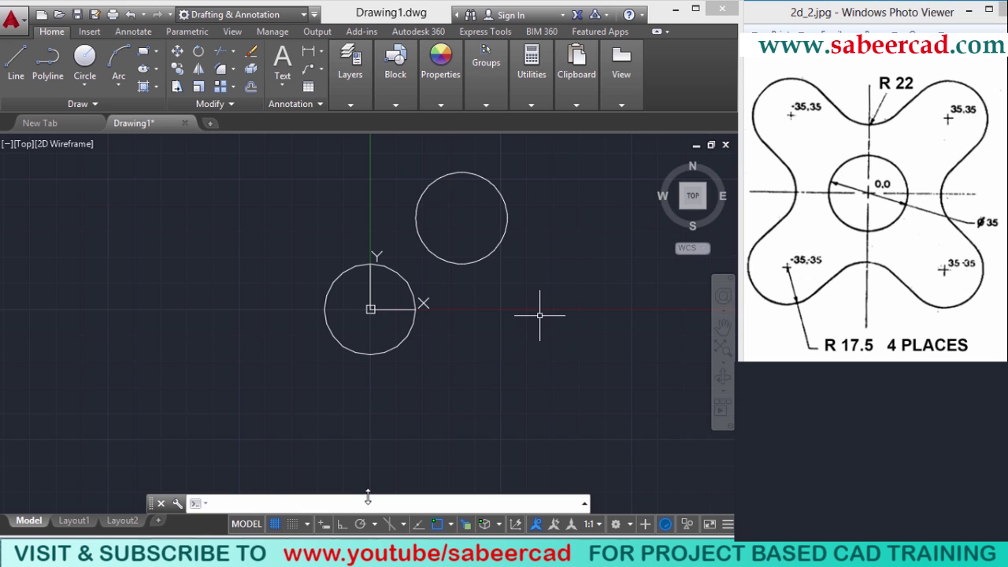
pyautogui.press('Return')
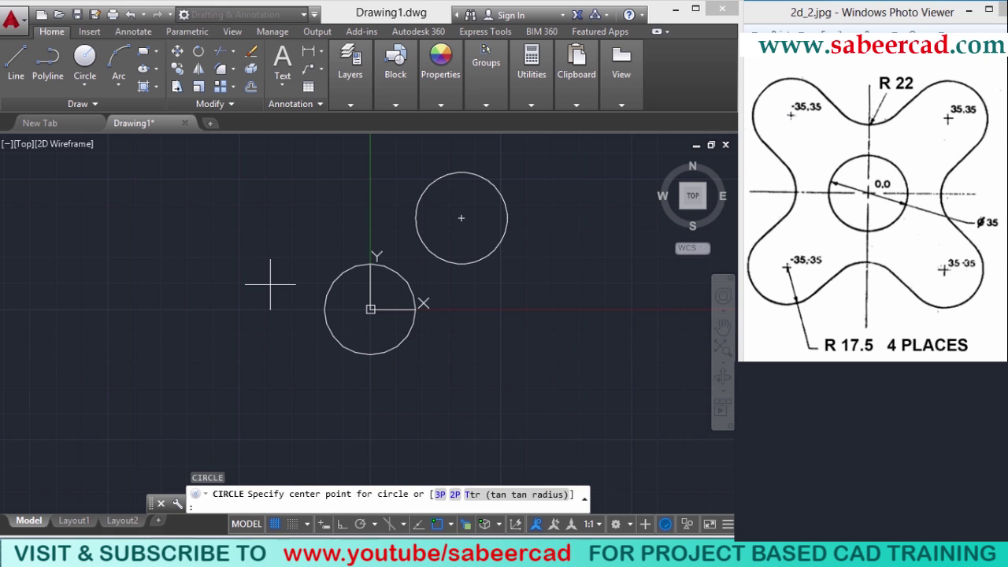
pyautogui.write('35,35')
pyautogui.press('Return')
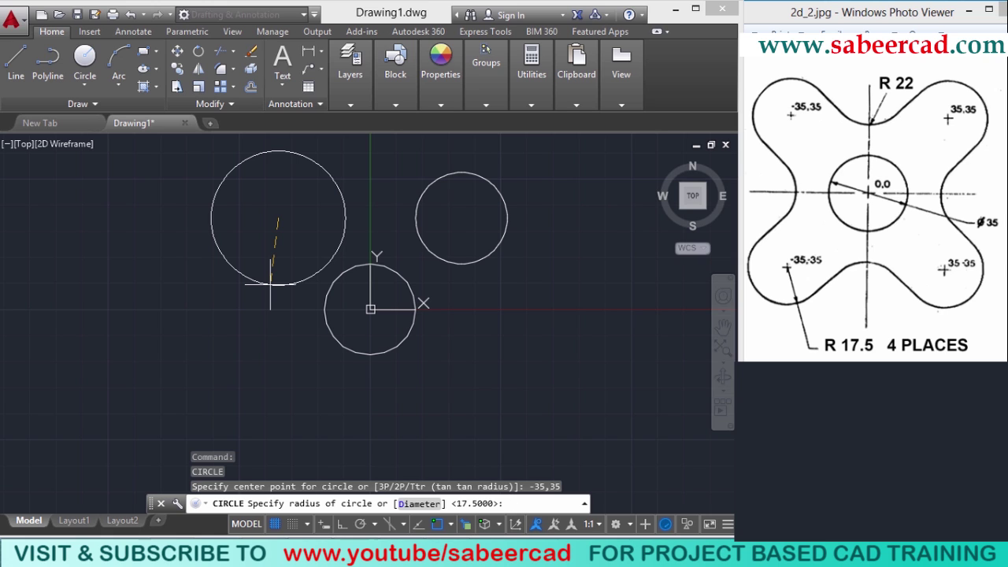
pyautogui.press('Return')
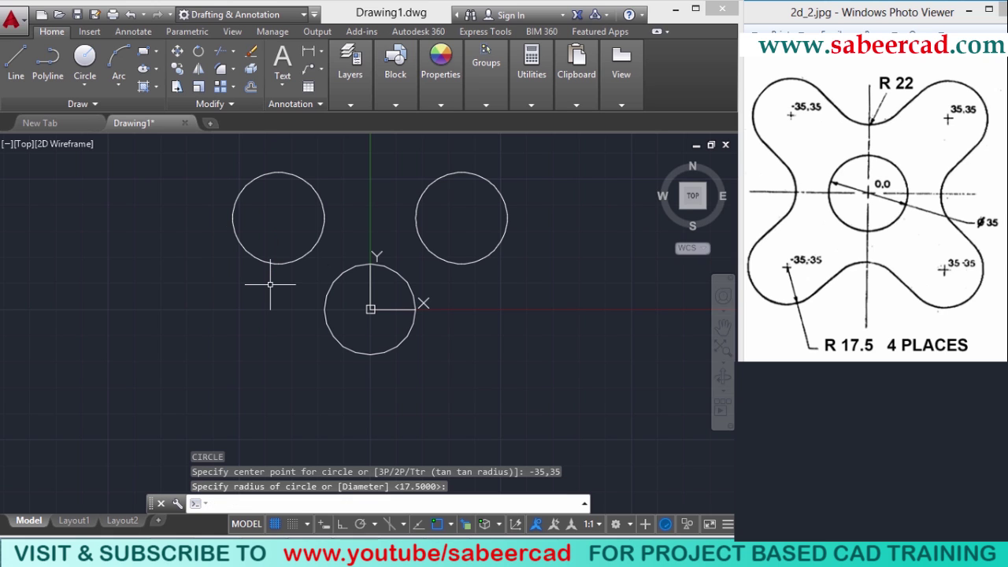
# - Add R17.5 circles centred at -35,-35 and 35,-35
pyautogui.press('Return')
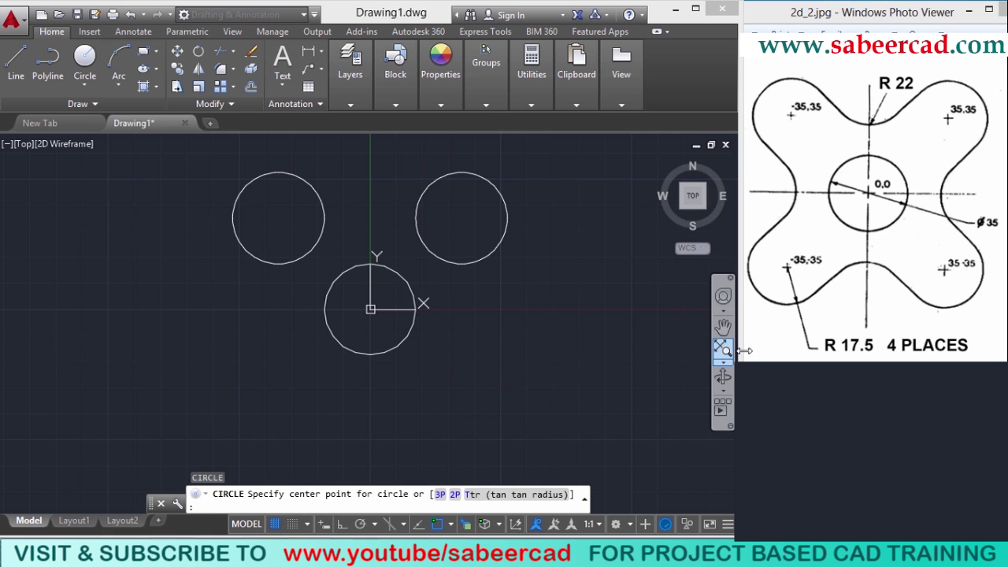
pyautogui.write('-35,-35')
pyautogui.press('Return')
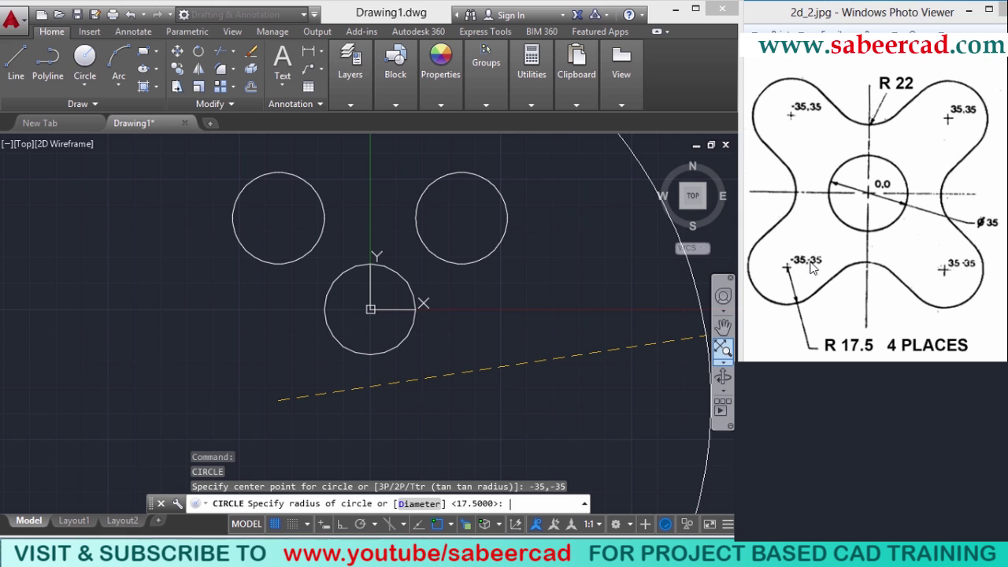
pyautogui.press('Return')
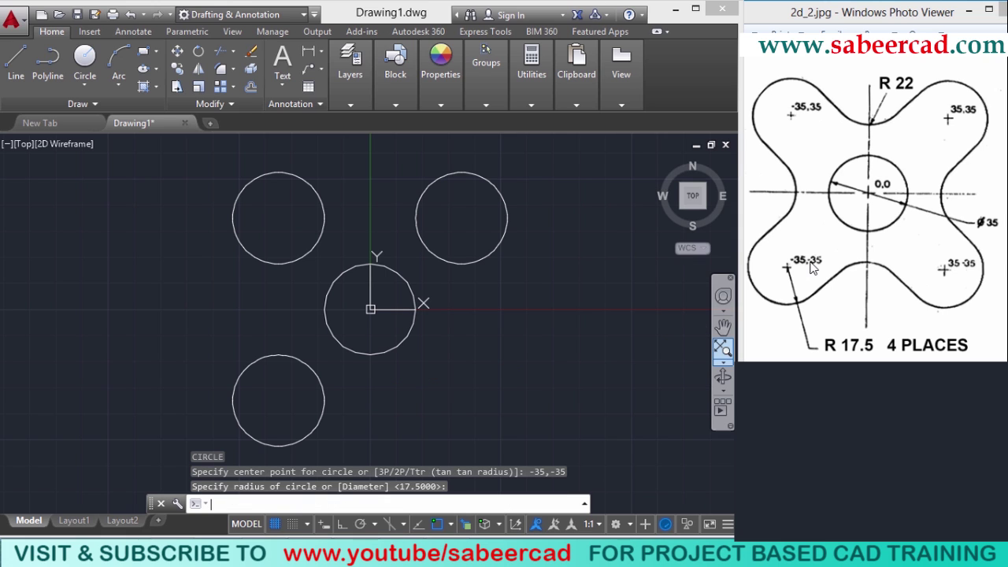
pyautogui.press('Return')
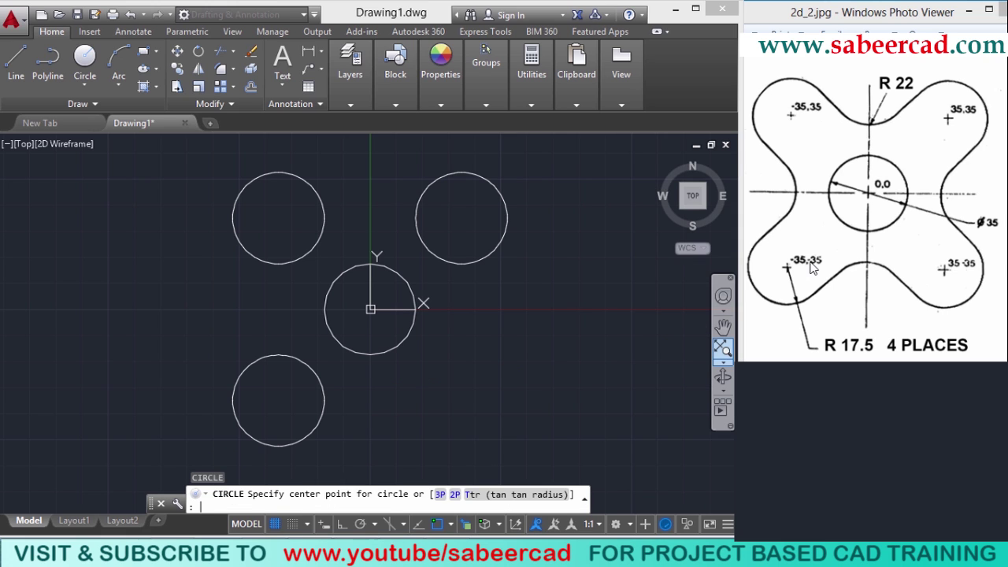
pyautogui.write('35,-35')
pyautogui.press('Return')
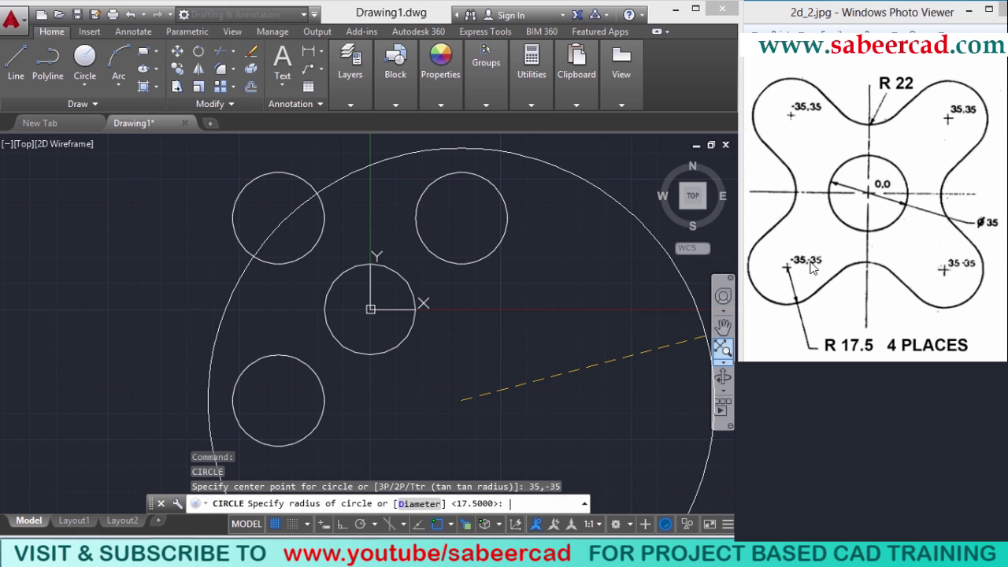
pyautogui.press('Return')
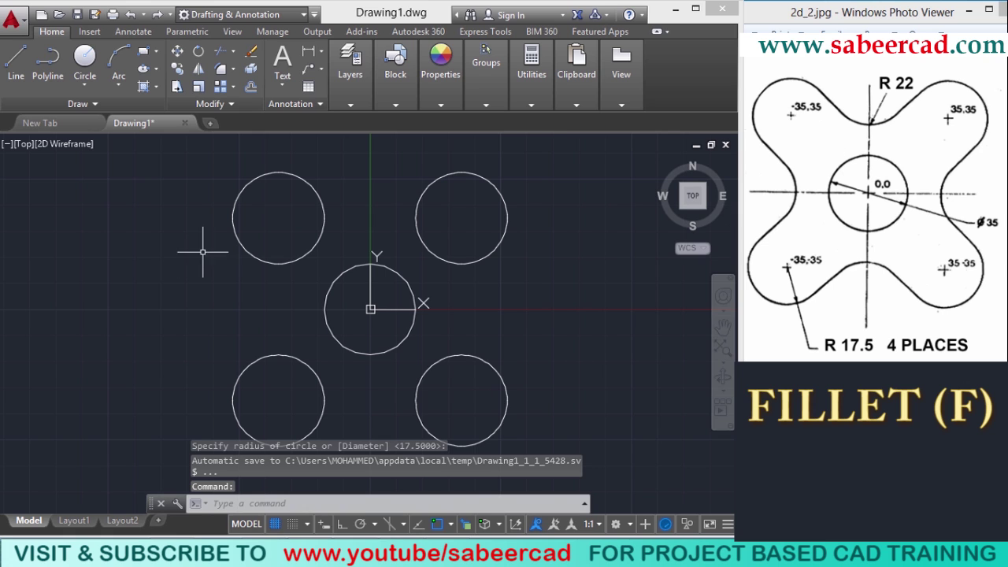
# - Set the fillet radius to 22 and join the two top circles with a fillet arc
pyautogui.click(233, 69)
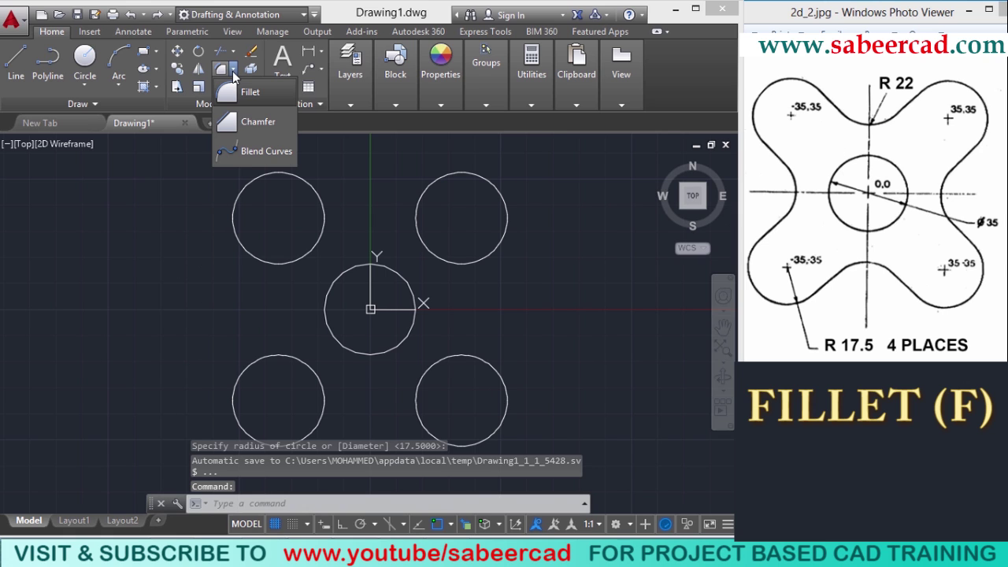
pyautogui.click(238, 101)
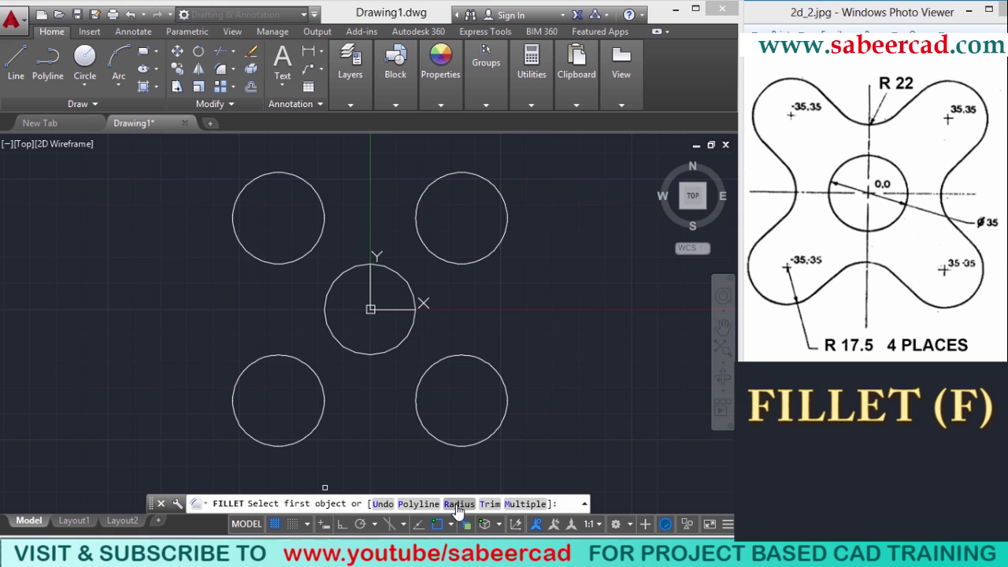
pyautogui.click(459, 505)
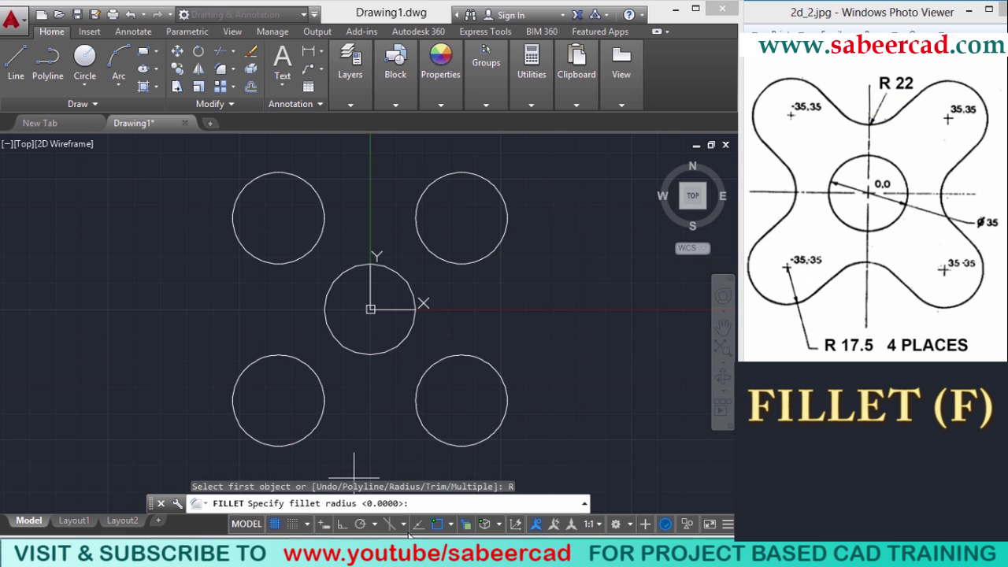
pyautogui.write('22')
pyautogui.press('Return')
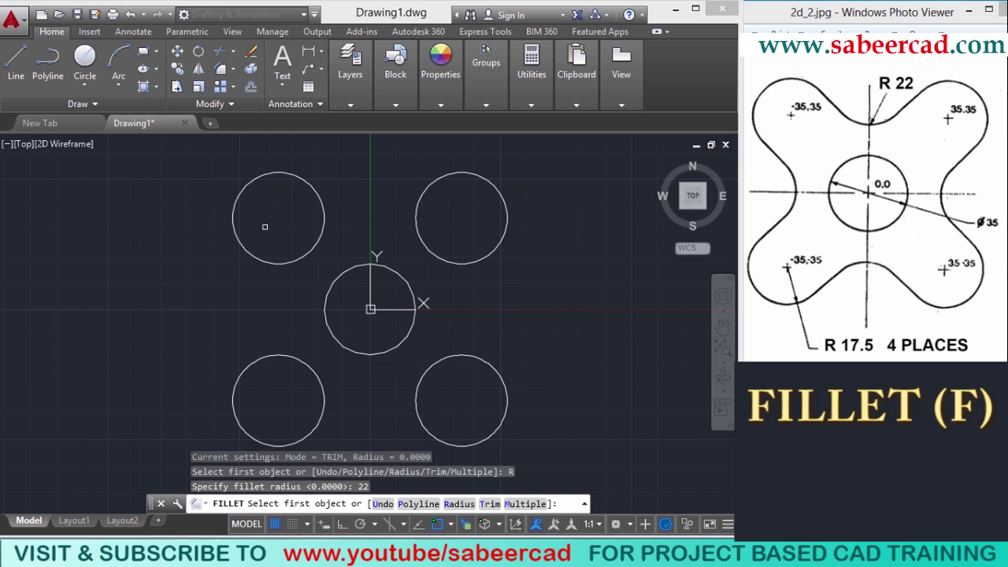
pyautogui.click(304, 179)
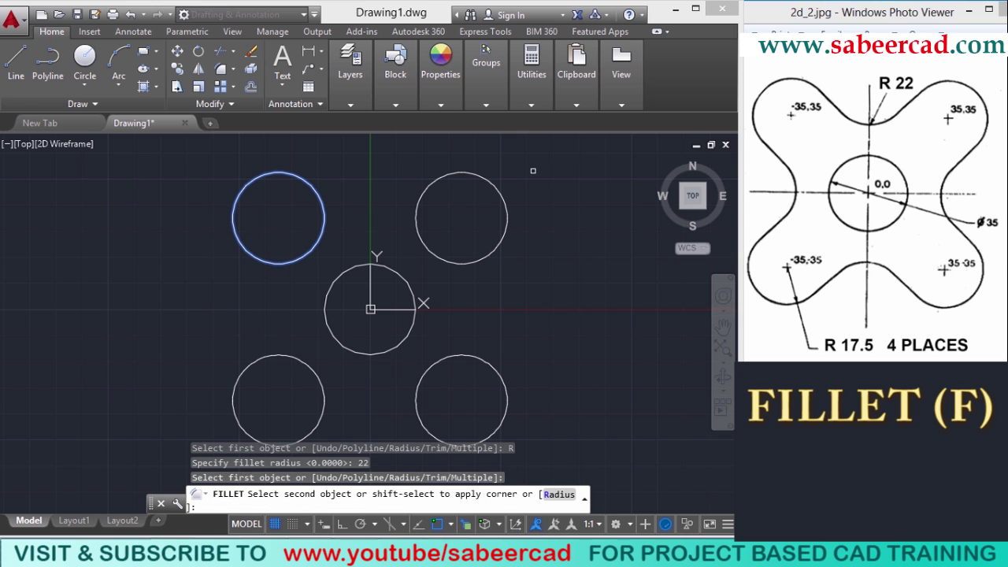
pyautogui.click(442, 181)
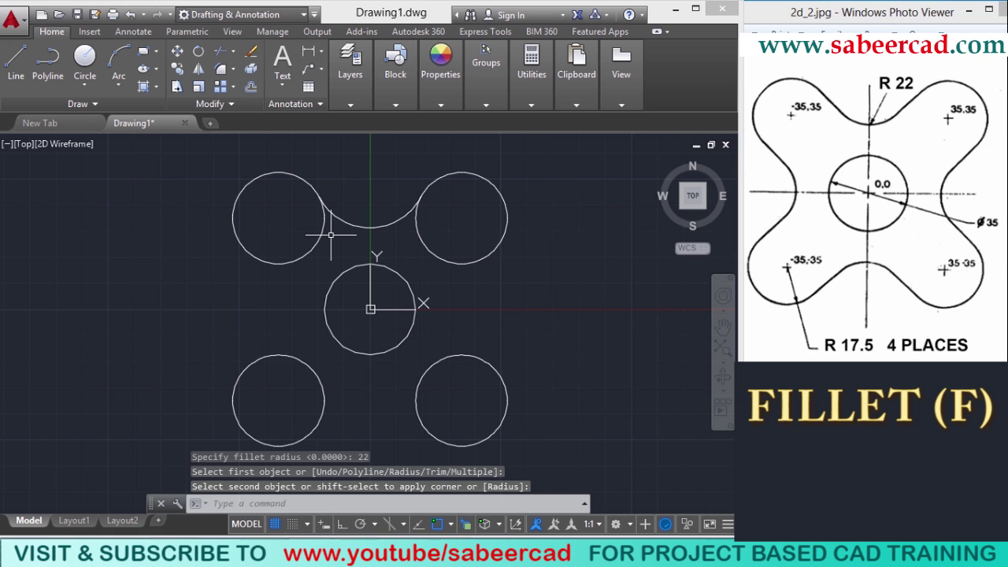
# - Fillet the right, bottom and left pairs of corner circles with R22 arcs
pyautogui.click(339, 503)
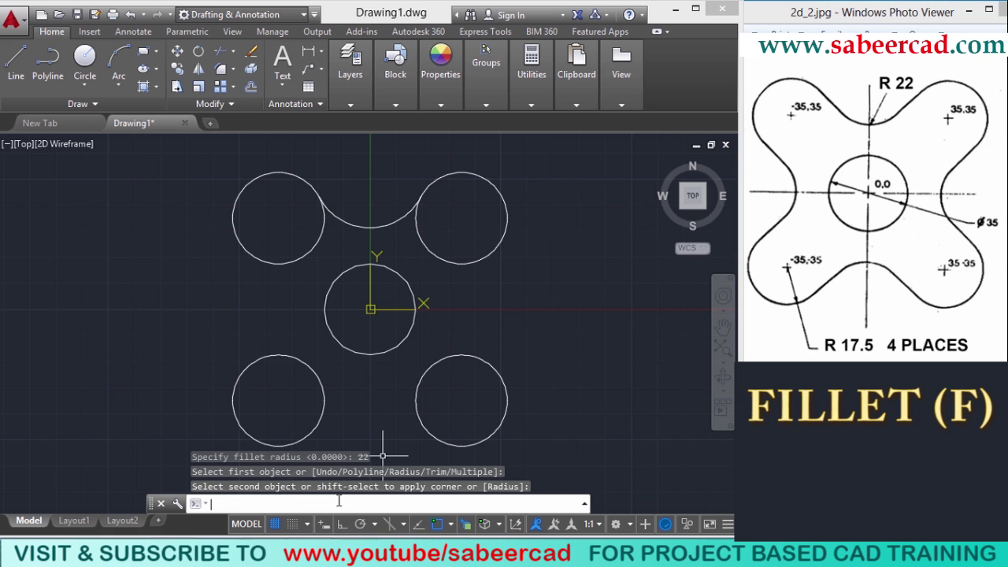
pyautogui.write('f')
pyautogui.press('Return')
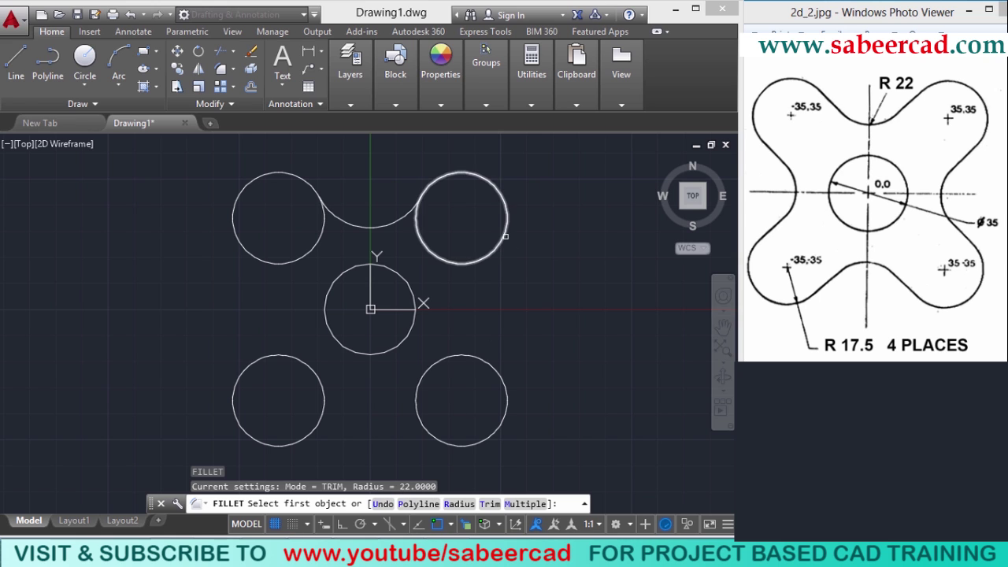
pyautogui.click(508, 232)
pyautogui.click(502, 380)
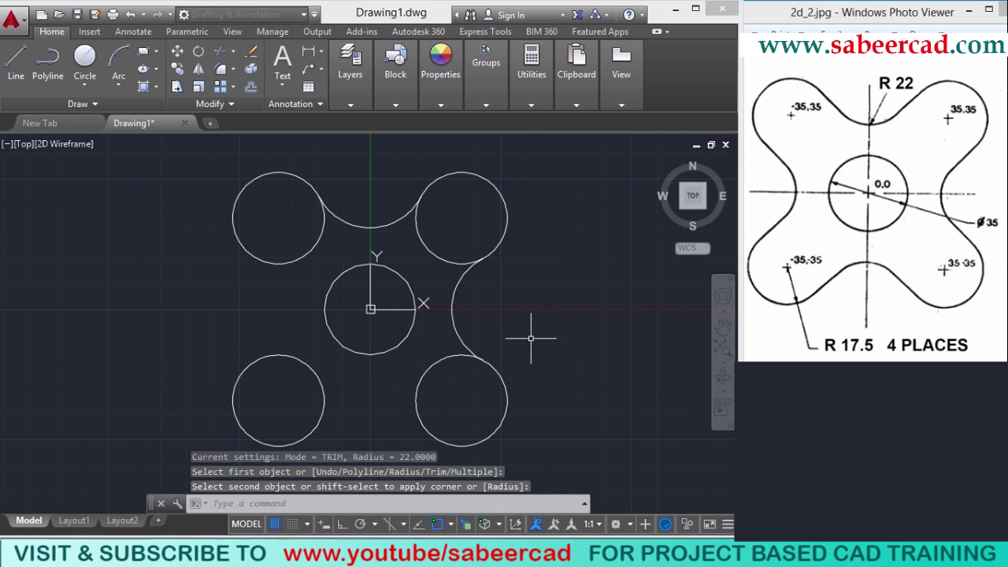
pyautogui.press('Return')
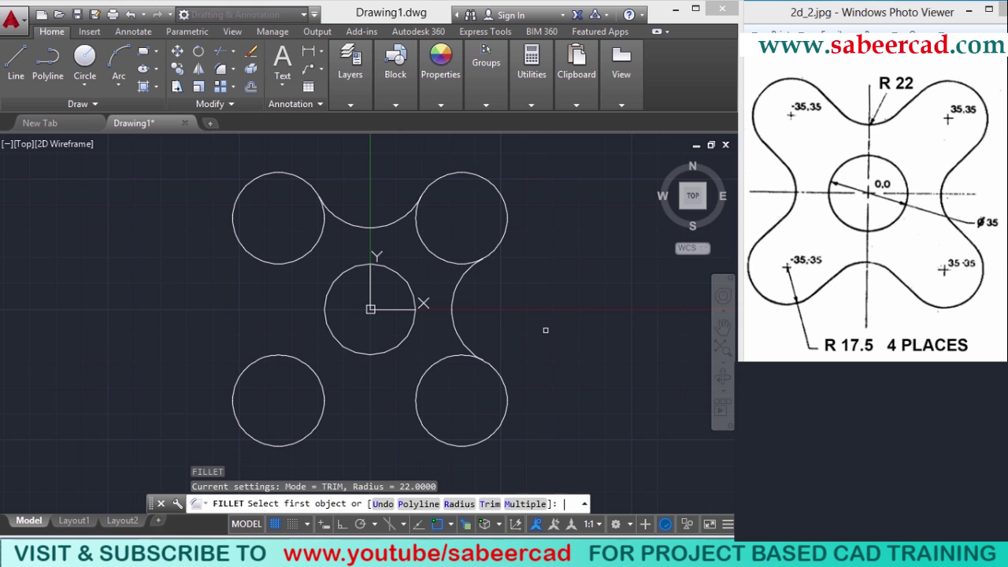
pyautogui.click(446, 443)
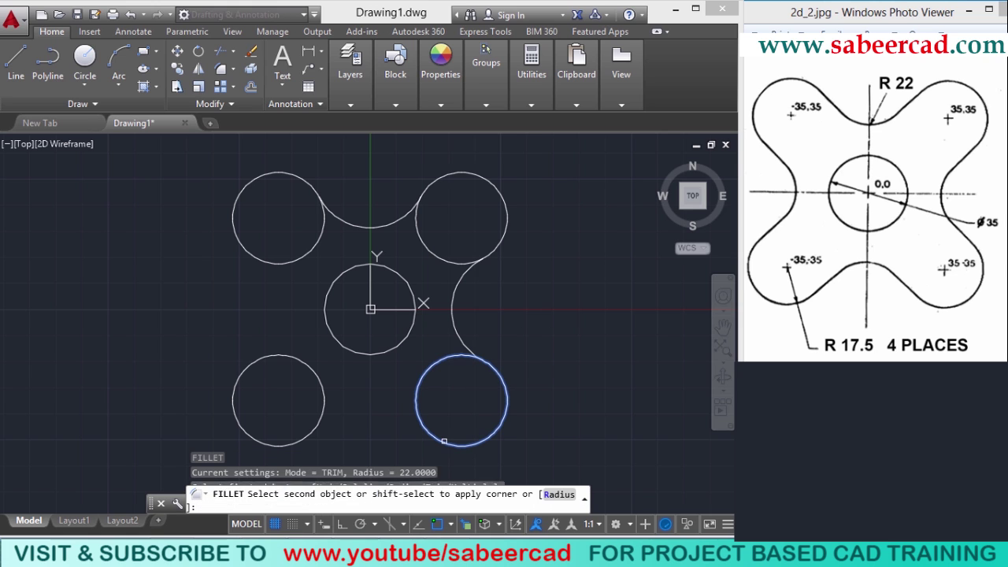
pyautogui.click(298, 445)
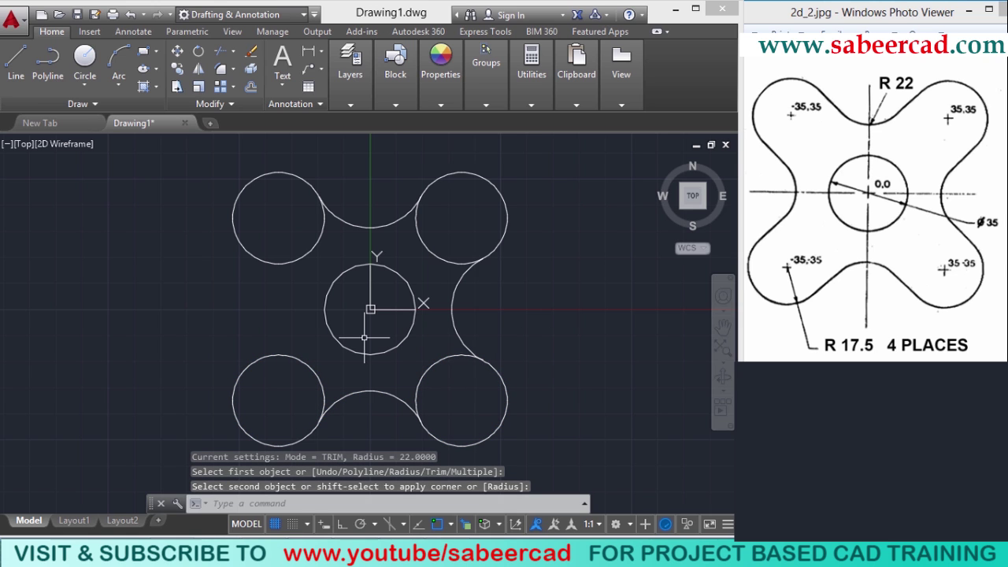
pyautogui.press('Return')
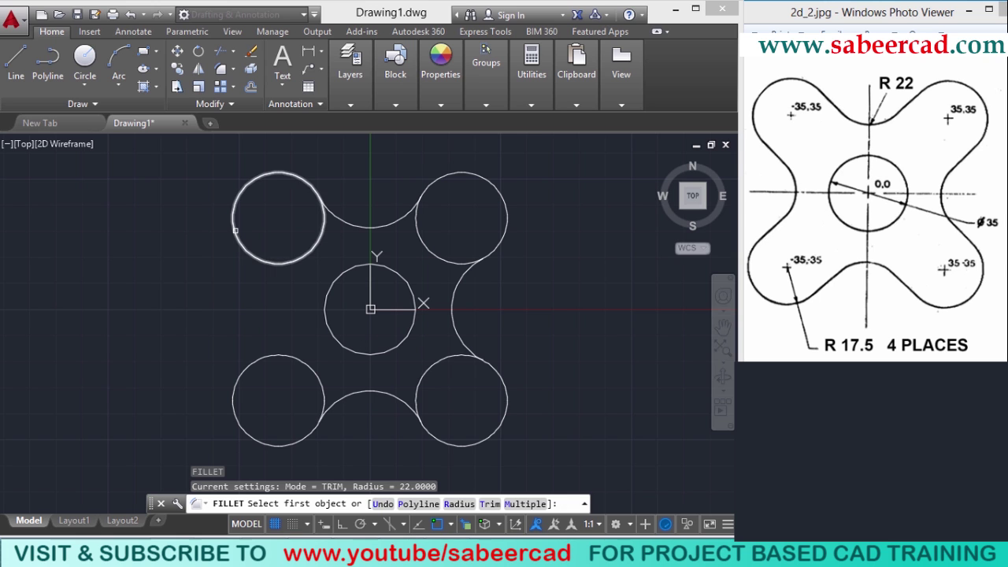
pyautogui.click(235, 246)
pyautogui.click(240, 375)
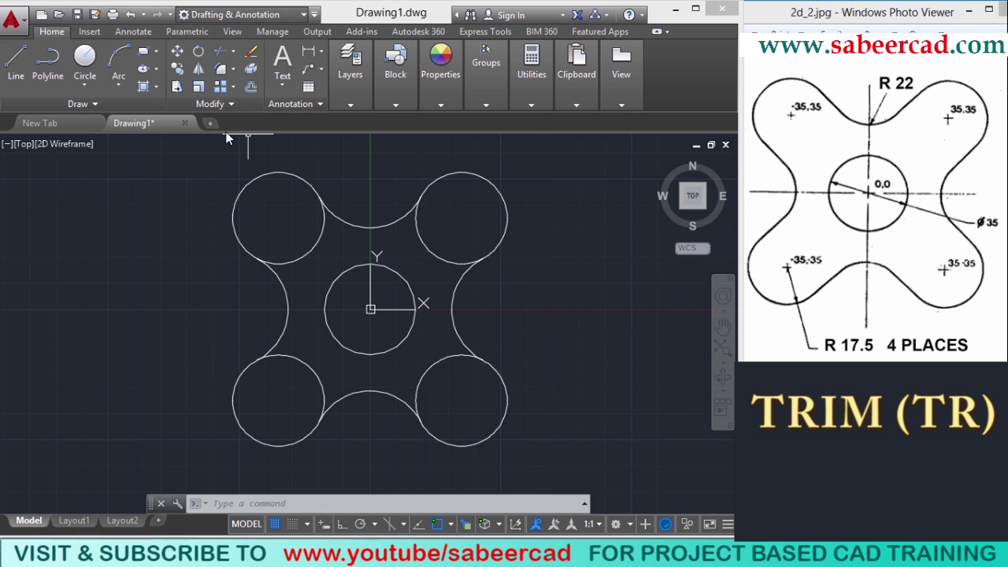
# - Trim with the whole drawing as cutting edges, removing each corner circle's inner arc
pyautogui.click(232, 53)
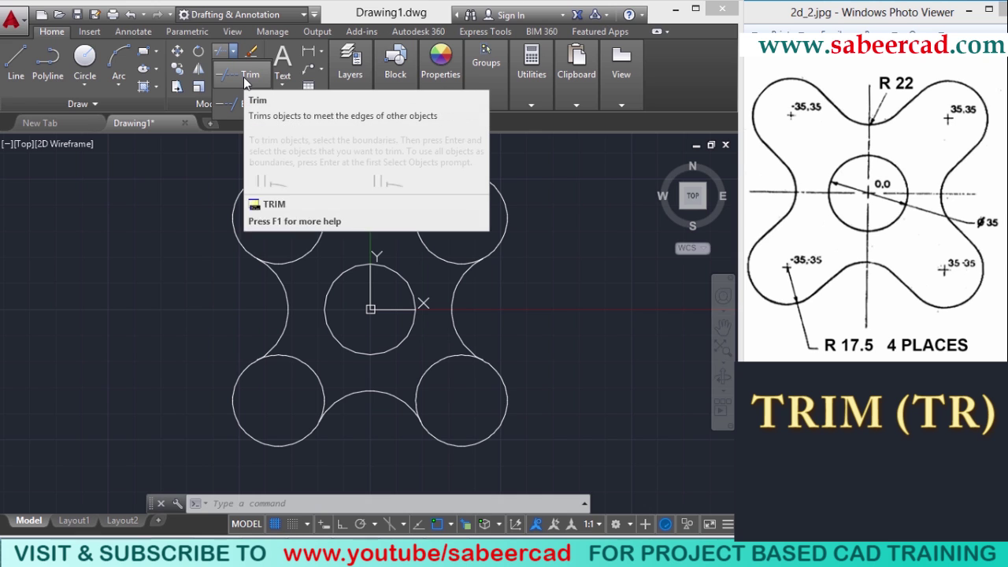
pyautogui.click(246, 78)
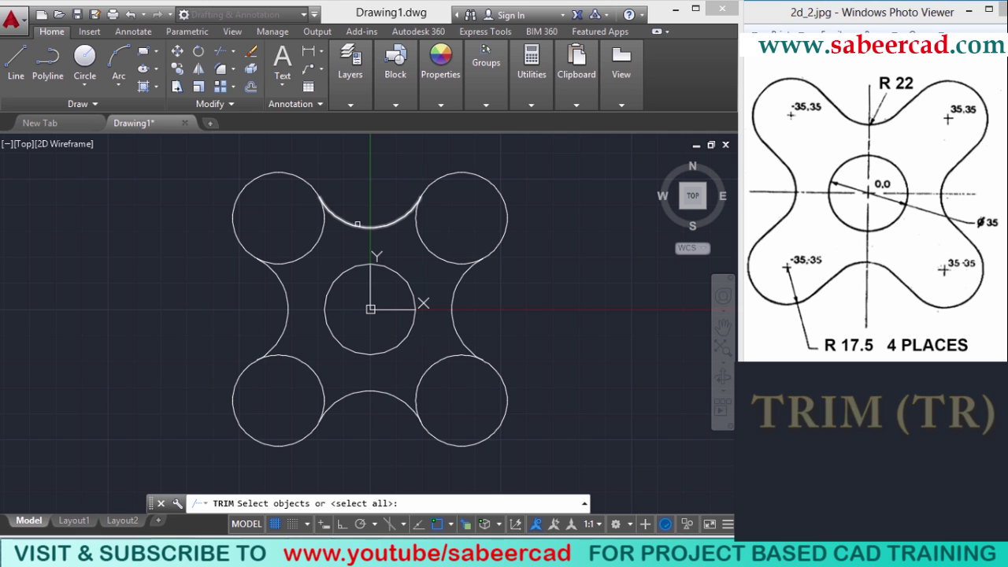
pyautogui.moveTo(526, 161); pyautogui.dragTo(219, 442)
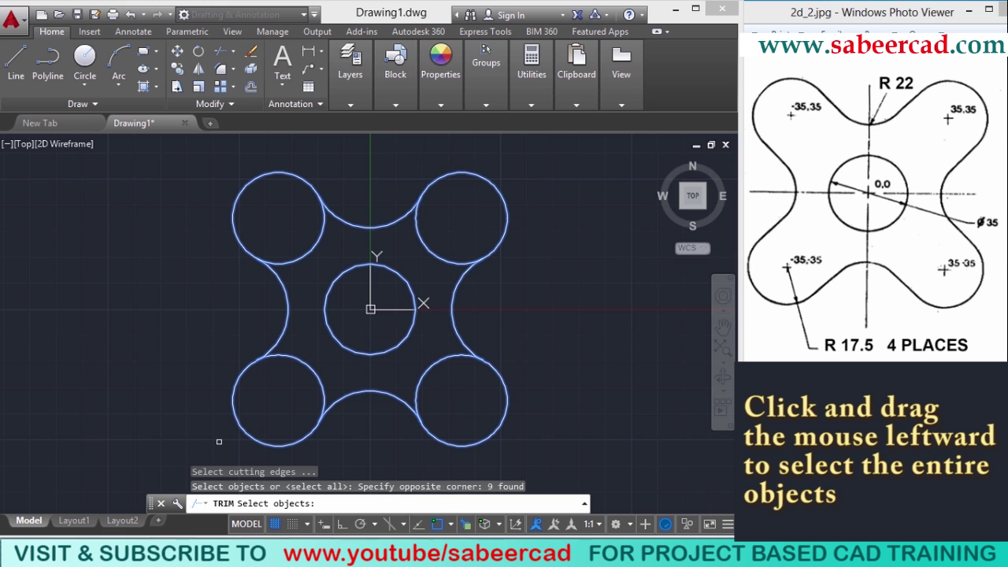
pyautogui.press('Return')
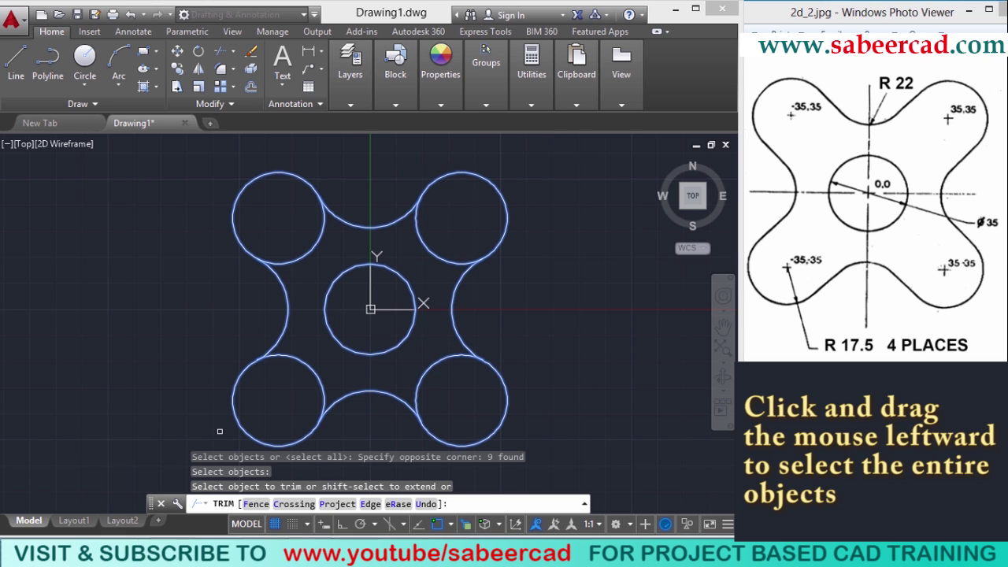
pyautogui.click(385, 351)
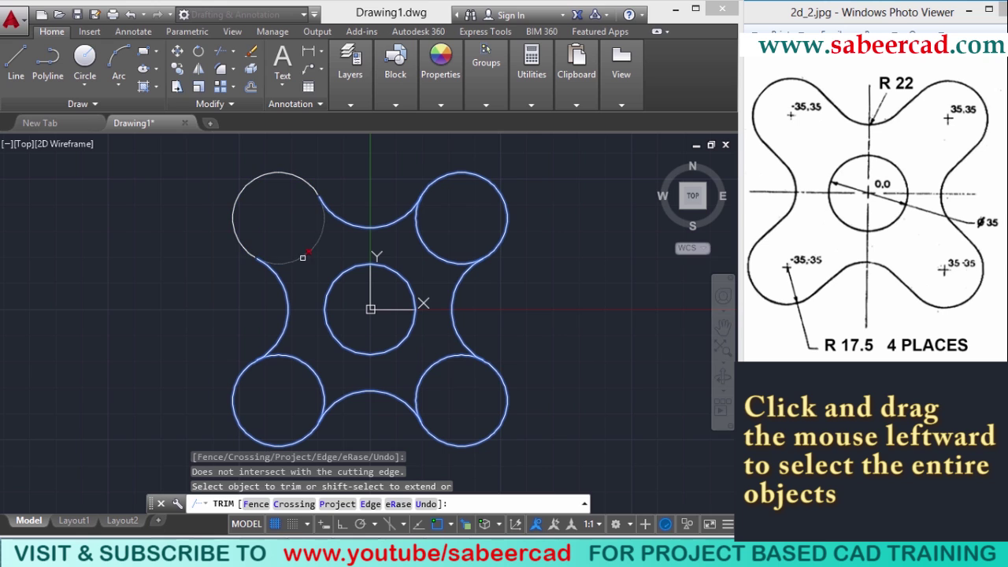
pyautogui.click(303, 257)
pyautogui.click(425, 251)
pyautogui.click(441, 369)
pyautogui.click(438, 368)
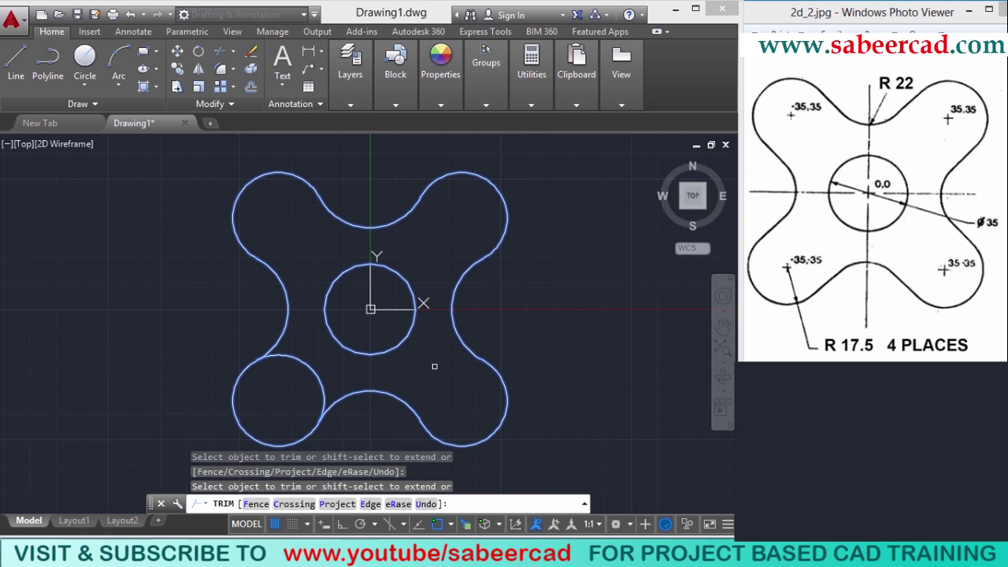
pyautogui.click(313, 378)
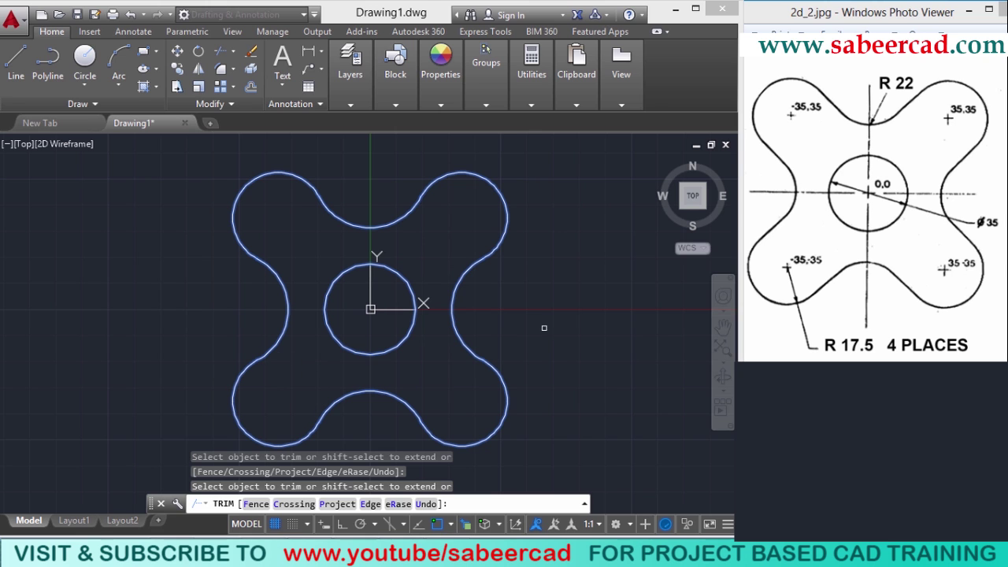